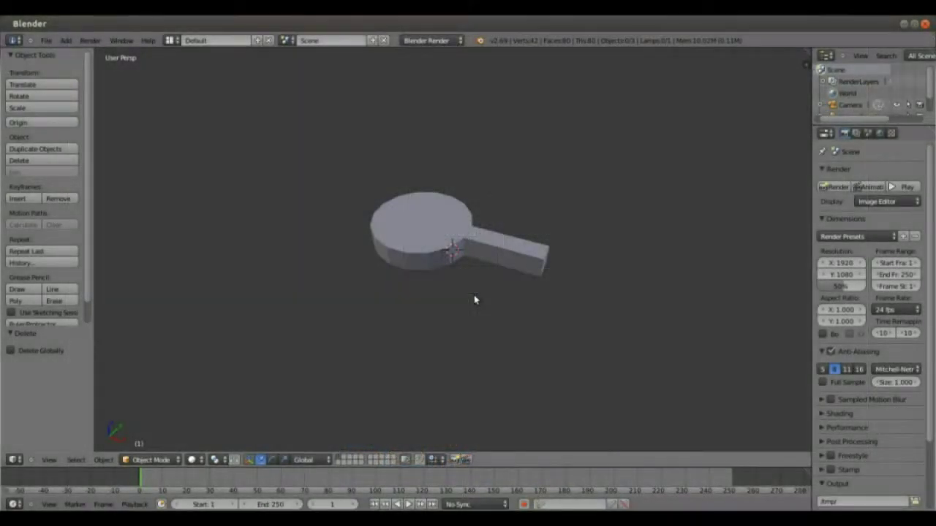
Zoom and orbit around the paddle, then start an STL (.stl) export from Blender's File menu
{"action": "scroll", "coordinate": [474, 299], "scroll_direction": "up", "scroll_amount": 4}
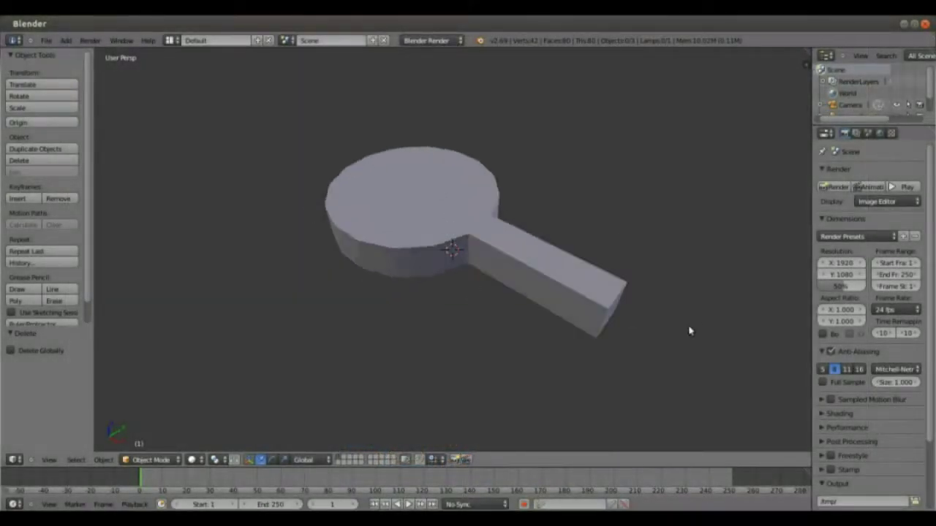
{"action": "middle_click_drag", "start_coordinate": [689, 331], "coordinate": [424, 319]}
{"action": "middle_click_drag", "start_coordinate": [748, 315], "coordinate": [578, 334]}
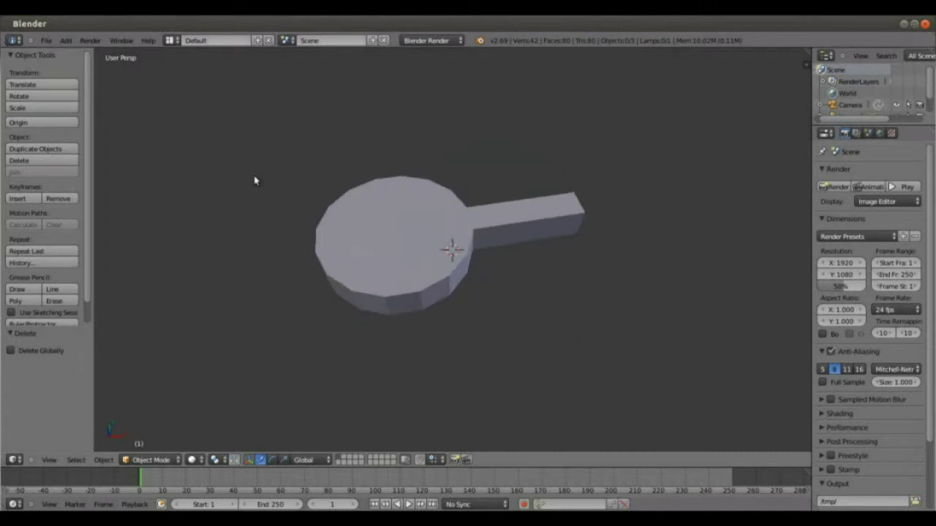
{"action": "left_click", "coordinate": [46, 41]}
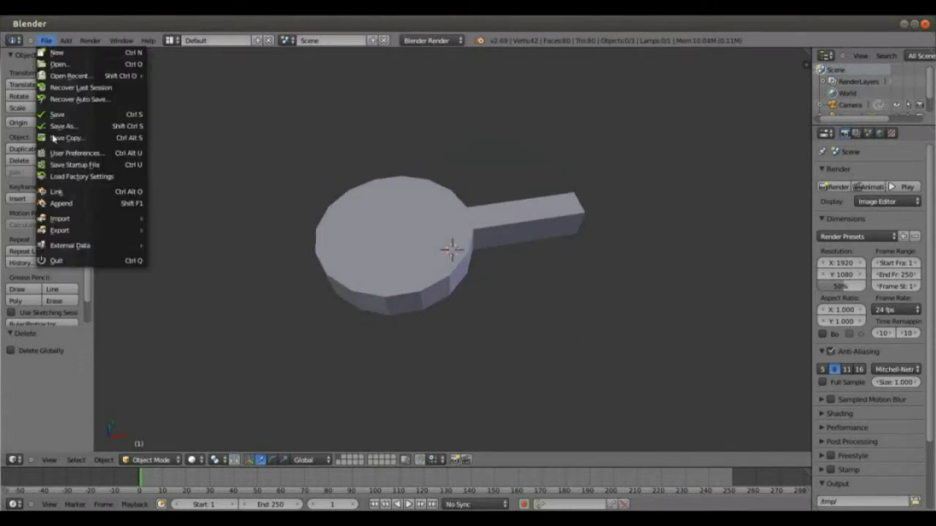
{"action": "mouse_move", "coordinate": [80, 231]}
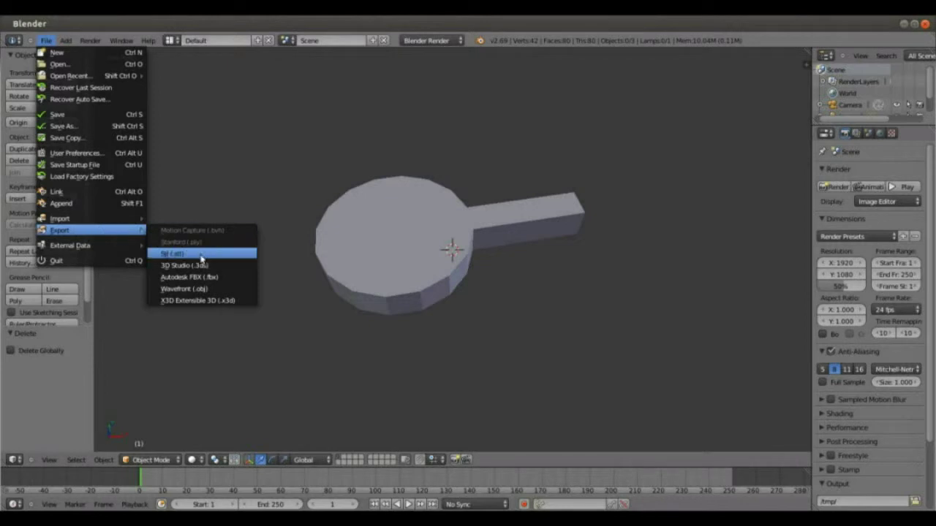
{"action": "left_click", "coordinate": [169, 253]}
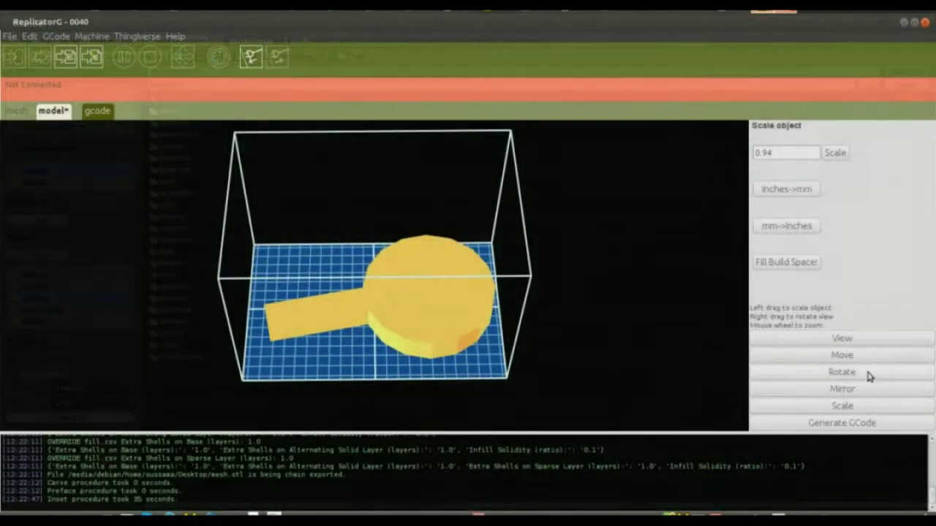
Move the paddle slightly left and down on the ReplicatorG build platform
{"action": "left_click", "coordinate": [841, 355]}
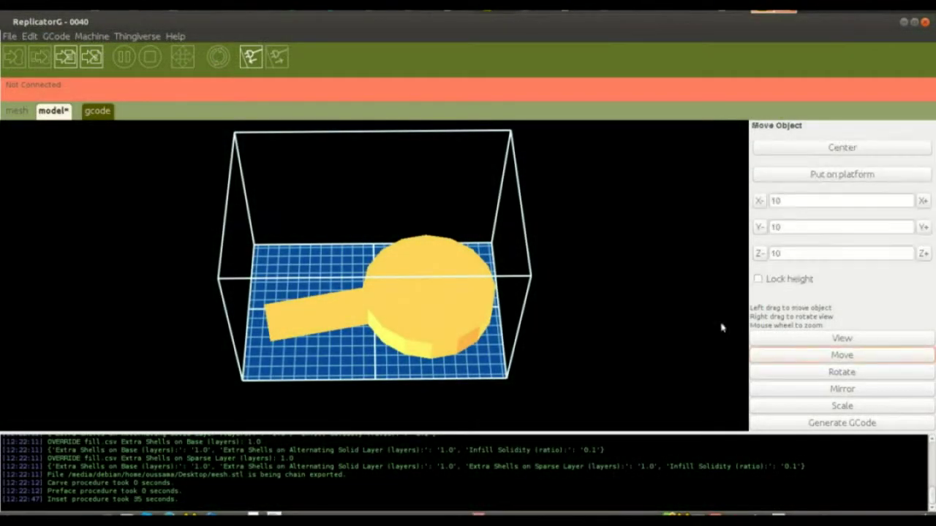
{"action": "left_click_drag", "start_coordinate": [474, 294], "coordinate": [465, 305]}
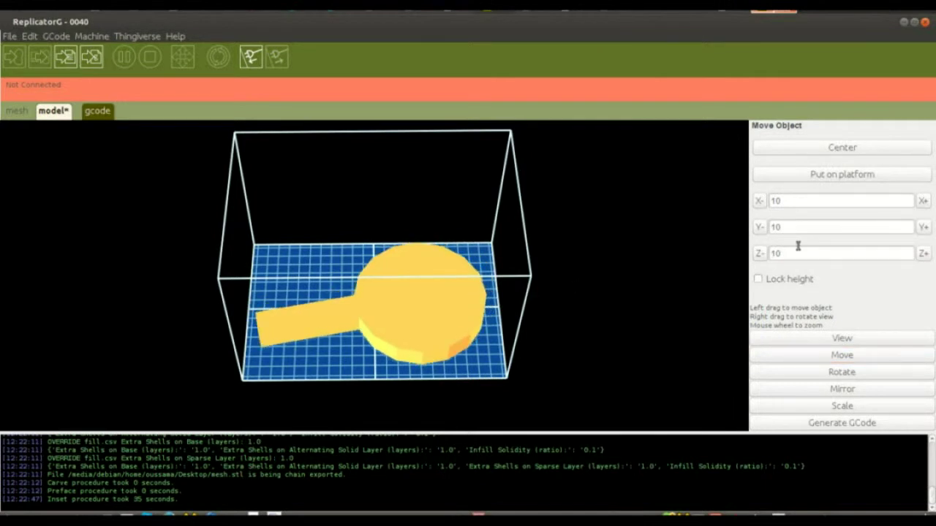
{"action": "right_click_drag", "start_coordinate": [494, 334], "coordinate": [516, 333]}
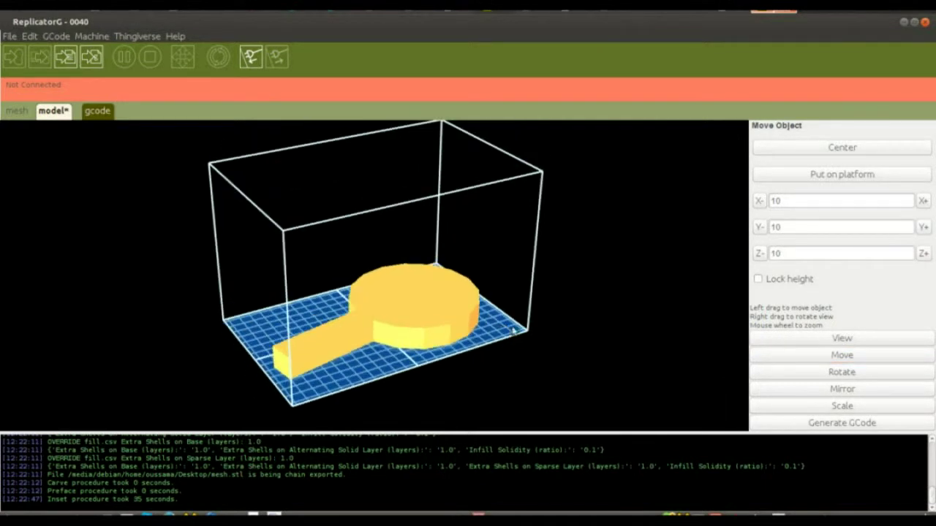
Generate G-code for the paddle, placing it on the build surface, saving, and dismissing the acceleration warning
{"action": "left_click", "coordinate": [831, 422]}
{"action": "left_click", "coordinate": [796, 291]}
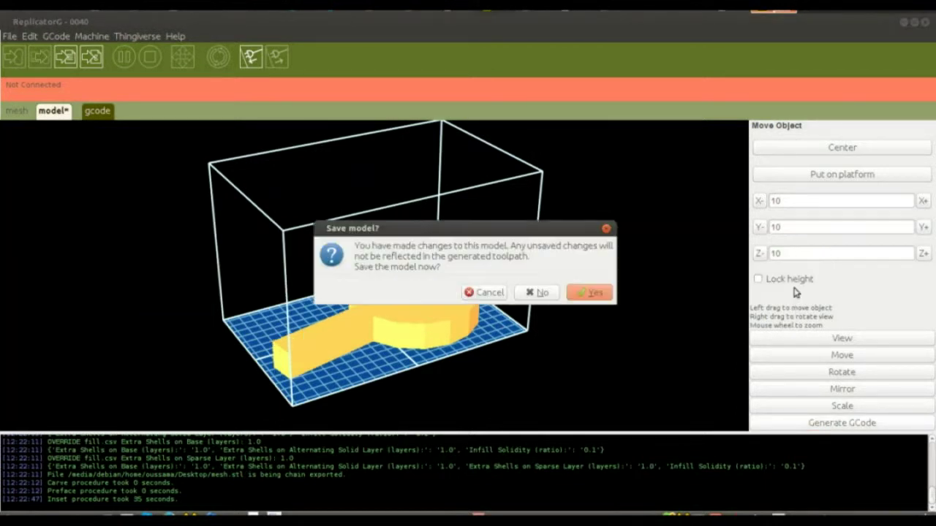
{"action": "left_click", "coordinate": [594, 293]}
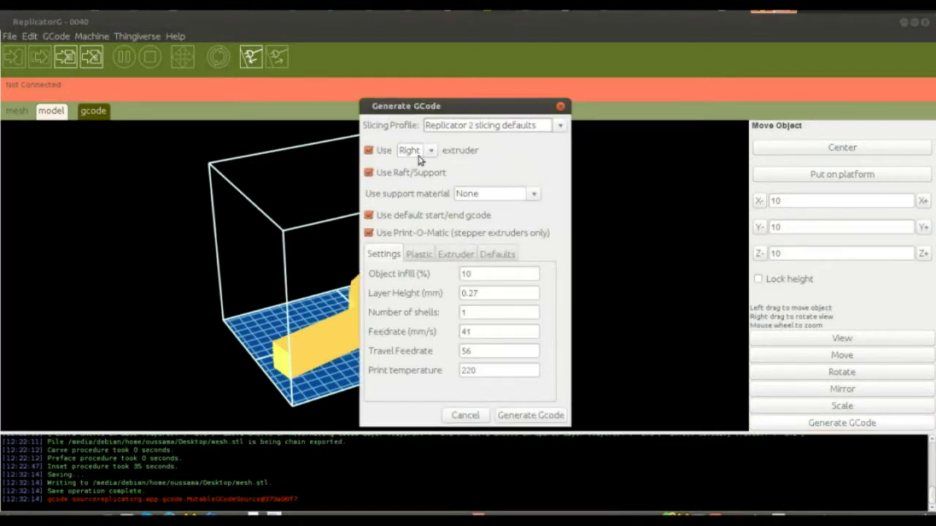
{"action": "left_click", "coordinate": [521, 417]}
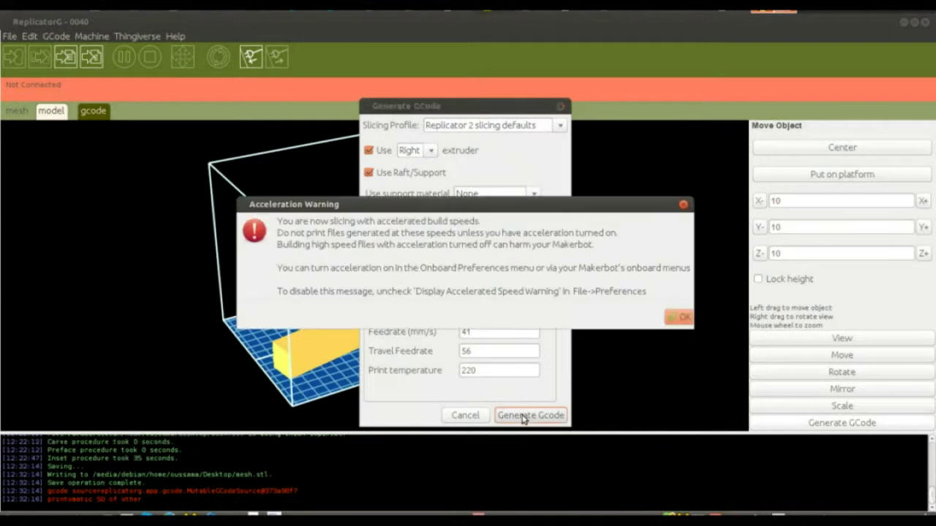
{"action": "left_click", "coordinate": [674, 317]}
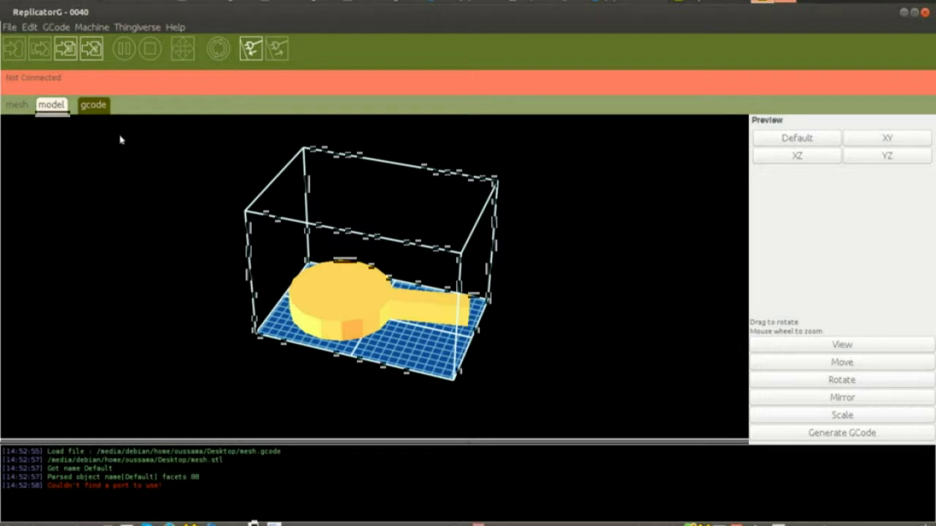
Select and copy all of the generated G-code from ReplicatorG's gcode tab
{"action": "left_click", "coordinate": [100, 108]}
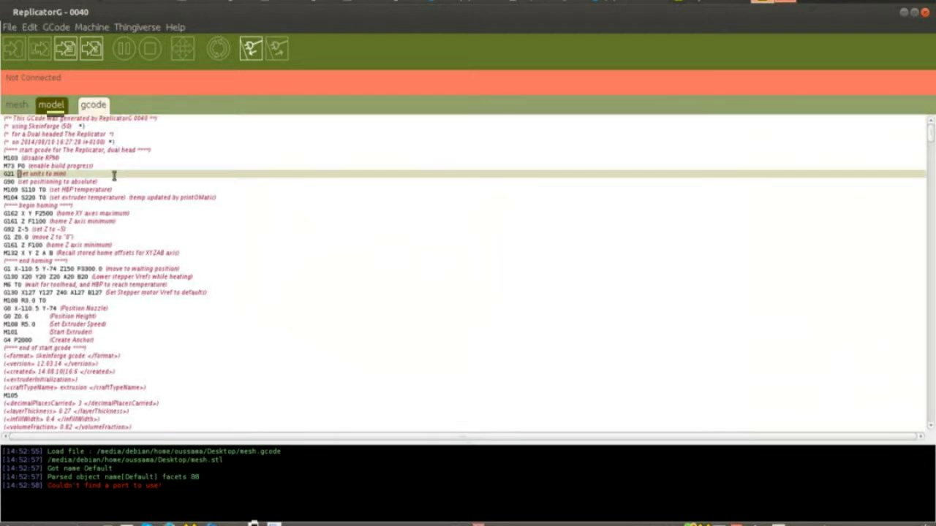
{"action": "right_click", "coordinate": [114, 175]}
{"action": "key", "text": "ctrl+a"}
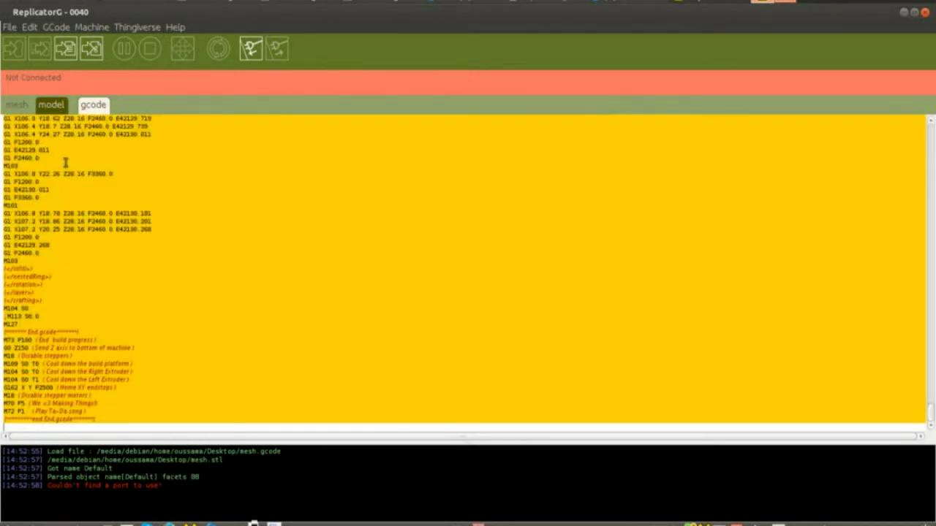
{"action": "right_click", "coordinate": [65, 163]}
{"action": "left_click", "coordinate": [83, 188]}
Paste the G-code into an empty gedit document and place the caret after ser.flush()
{"action": "key", "text": "alt+Tab"}
{"action": "right_click", "coordinate": [183, 139]}
{"action": "left_click", "coordinate": [211, 201]}
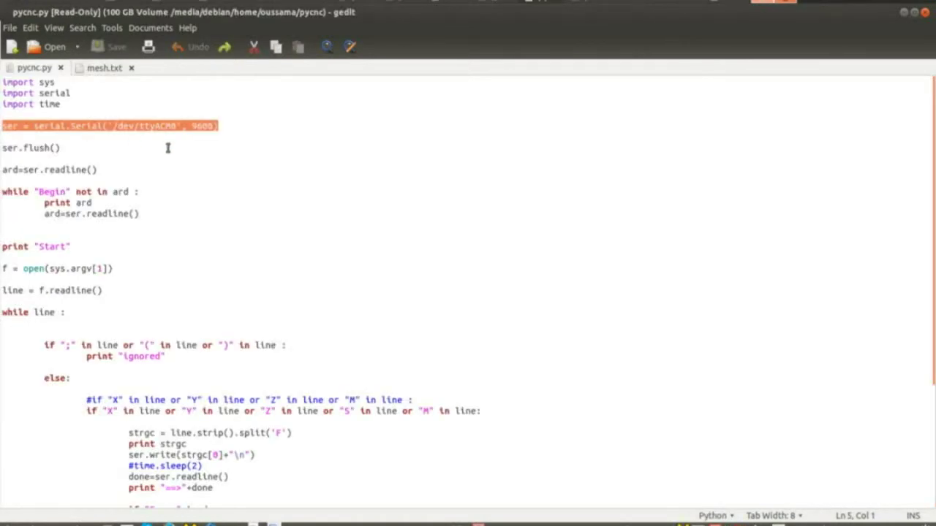
{"action": "left_click", "coordinate": [167, 148]}
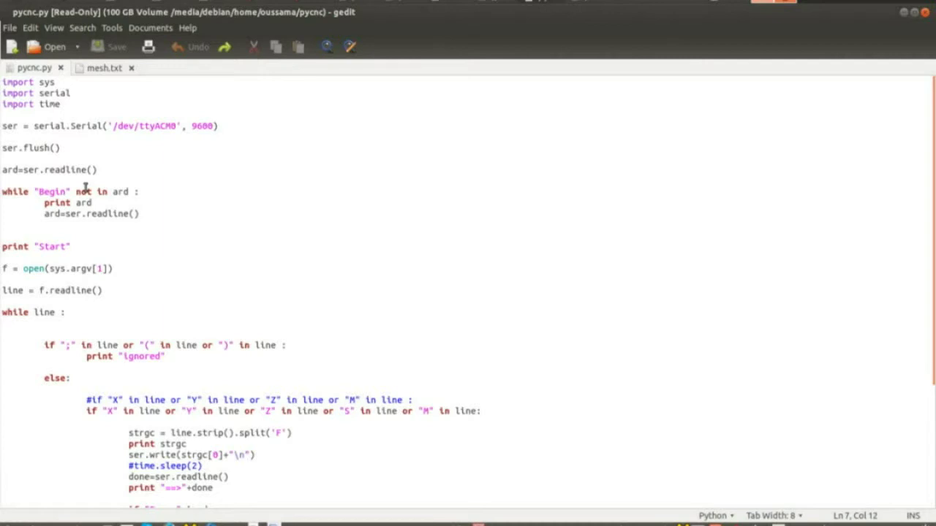
{"action": "scroll", "coordinate": [86, 188], "scroll_direction": "down", "scroll_amount": 2}
{"action": "left_click_drag", "start_coordinate": [136, 164], "coordinate": [5, 144]}
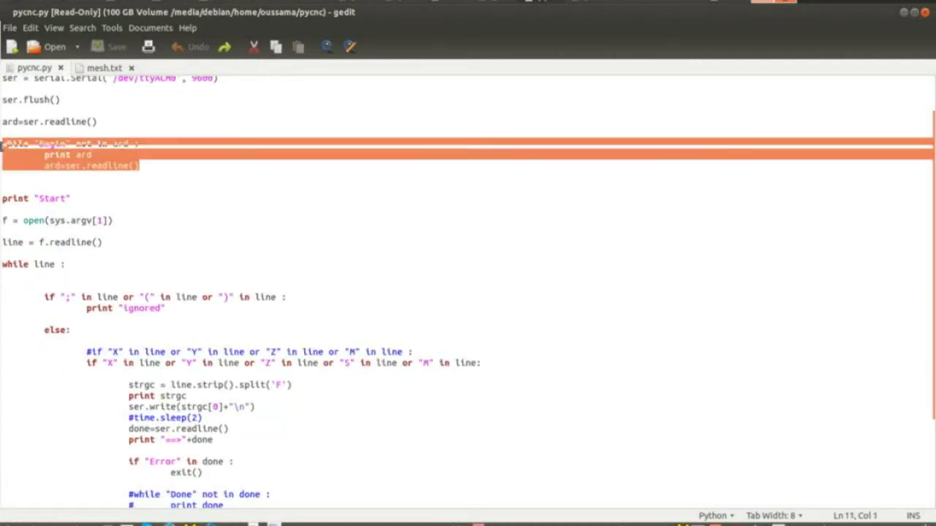
{"action": "left_click", "coordinate": [126, 177]}
{"action": "scroll", "coordinate": [86, 270], "scroll_direction": "down", "scroll_amount": 2}
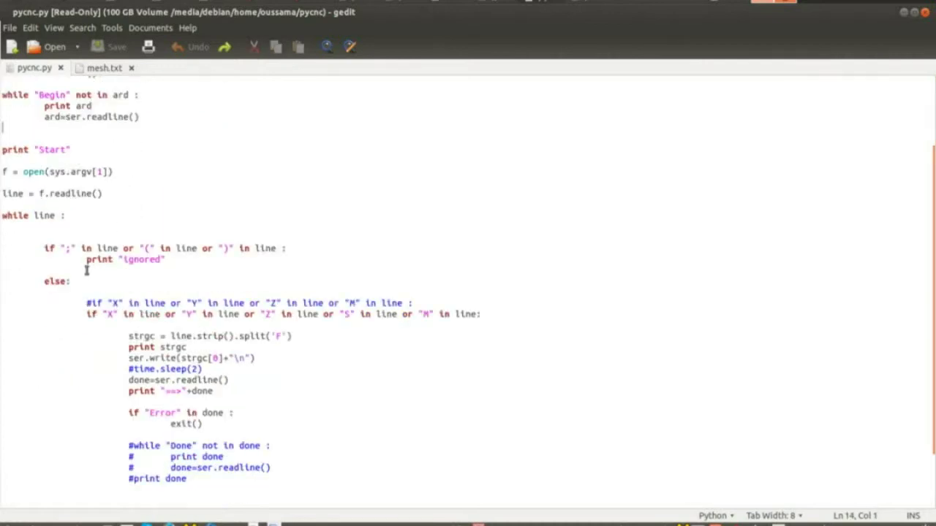
{"action": "left_click_drag", "start_coordinate": [100, 194], "coordinate": [2, 171]}
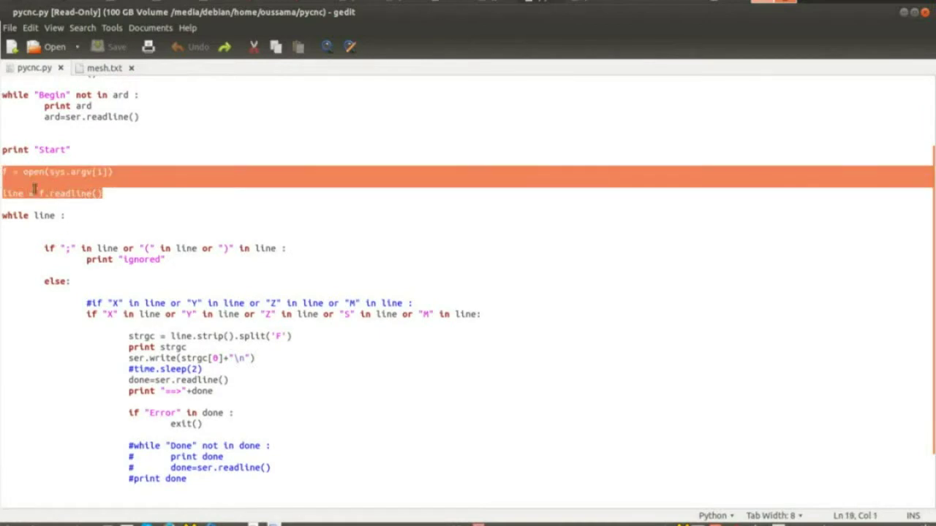
{"action": "left_click", "coordinate": [109, 219]}
{"action": "left_click_drag", "start_coordinate": [44, 248], "coordinate": [198, 261]}
{"action": "scroll", "coordinate": [194, 263], "scroll_direction": "down", "scroll_amount": 3}
{"action": "left_click", "coordinate": [195, 263]}
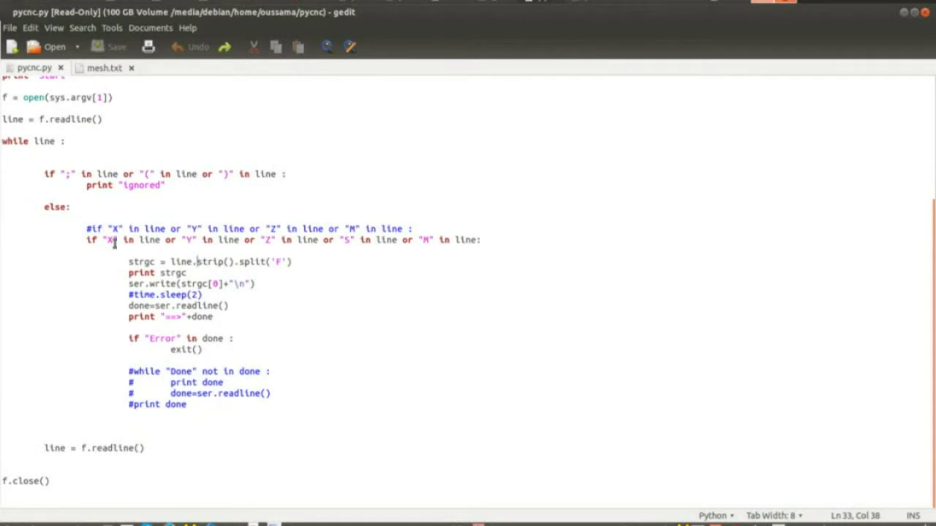
{"action": "left_click", "coordinate": [83, 233]}
{"action": "left_click_drag", "start_coordinate": [85, 239], "coordinate": [423, 242]}
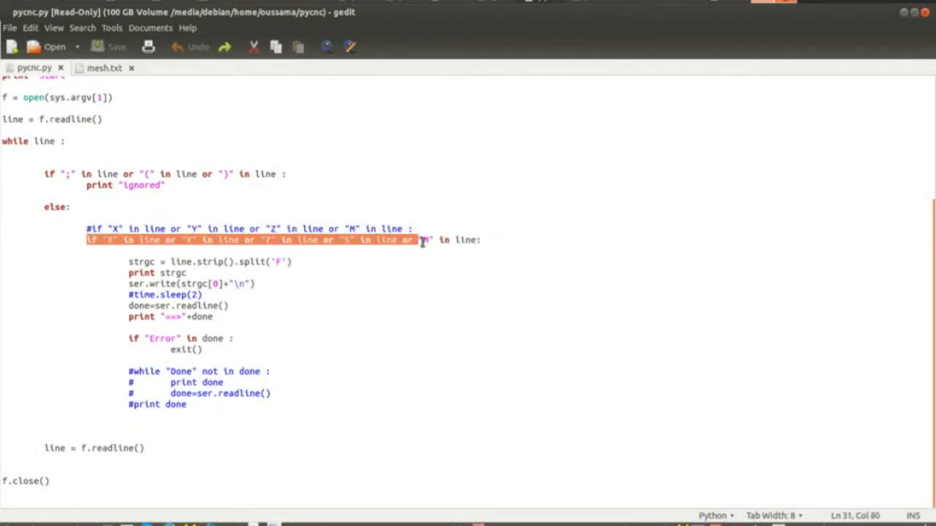
{"action": "left_click", "coordinate": [133, 284]}
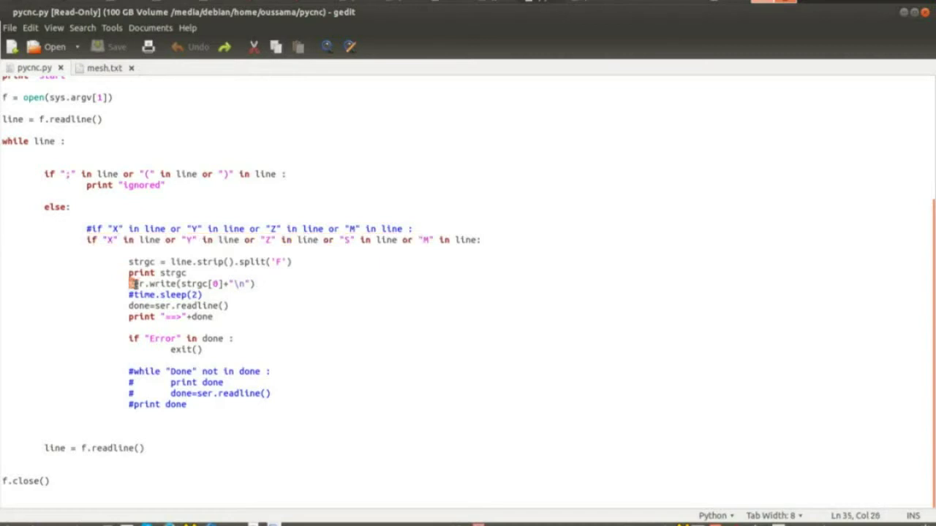
{"action": "left_click_drag", "start_coordinate": [132, 284], "coordinate": [257, 283]}
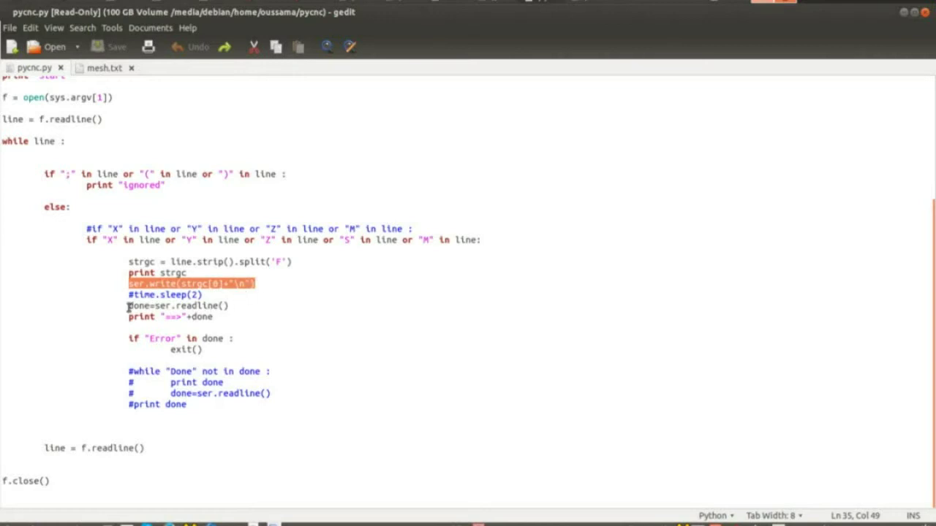
{"action": "left_click_drag", "start_coordinate": [128, 306], "coordinate": [264, 314]}
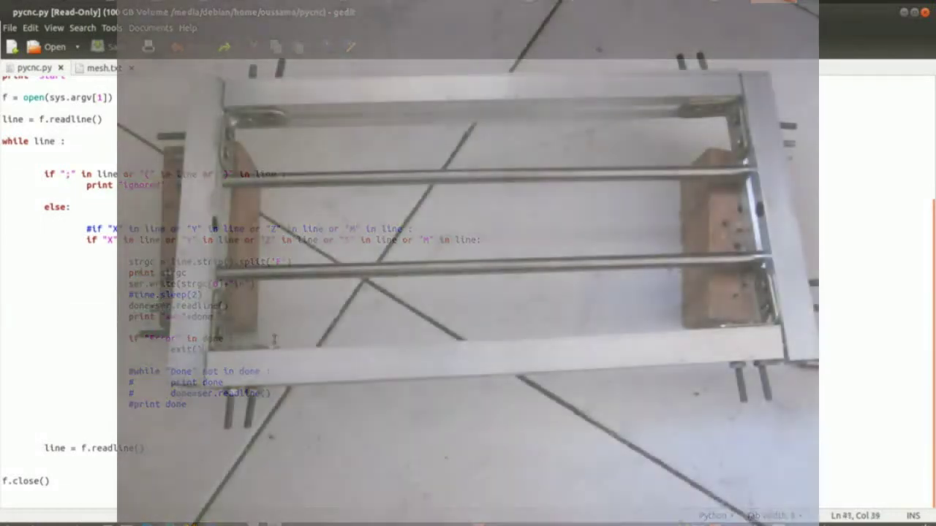